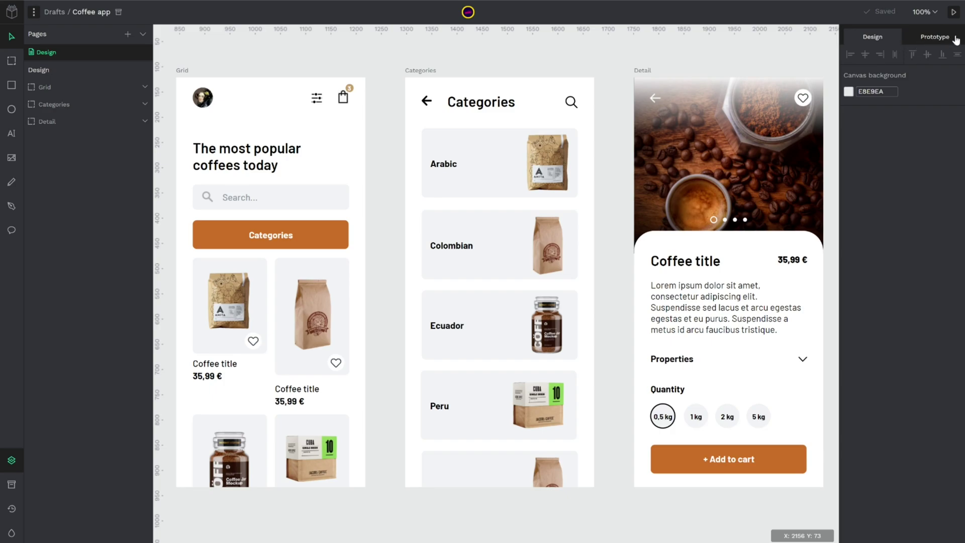
pyautogui.click(935, 36)
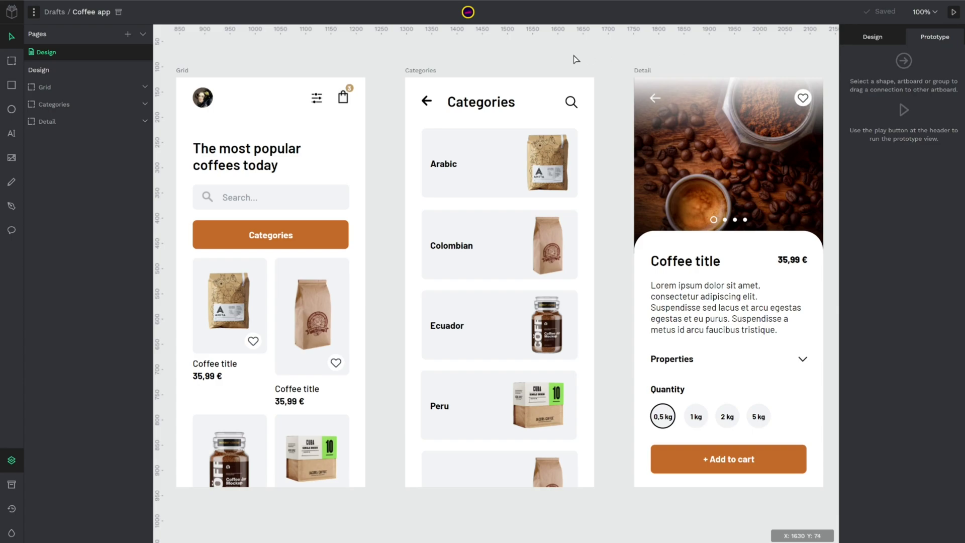
pyautogui.click(327, 247)
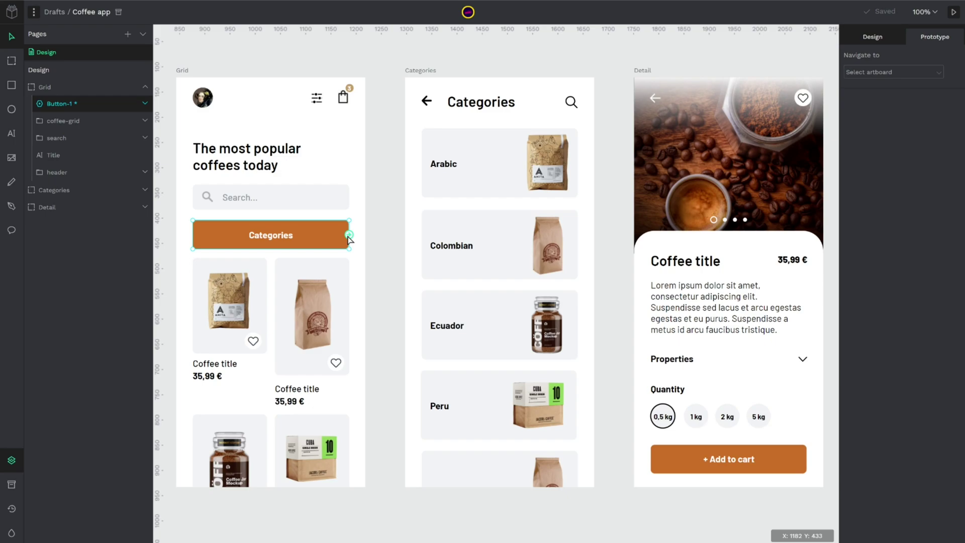
pyautogui.click(387, 195)
pyautogui.click(145, 88)
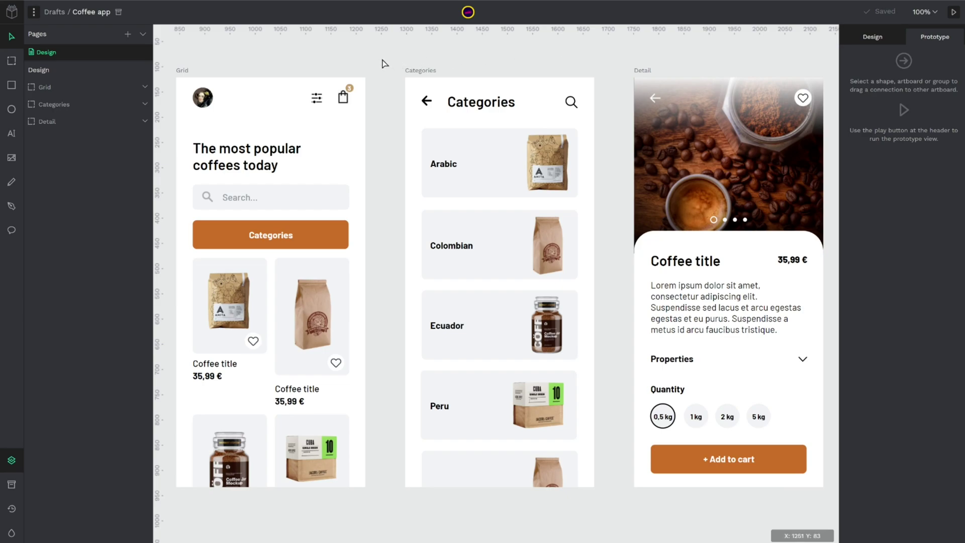
# Link the Grid screen's Categories button to the Categories board and select the new connection
pyautogui.click(334, 241)
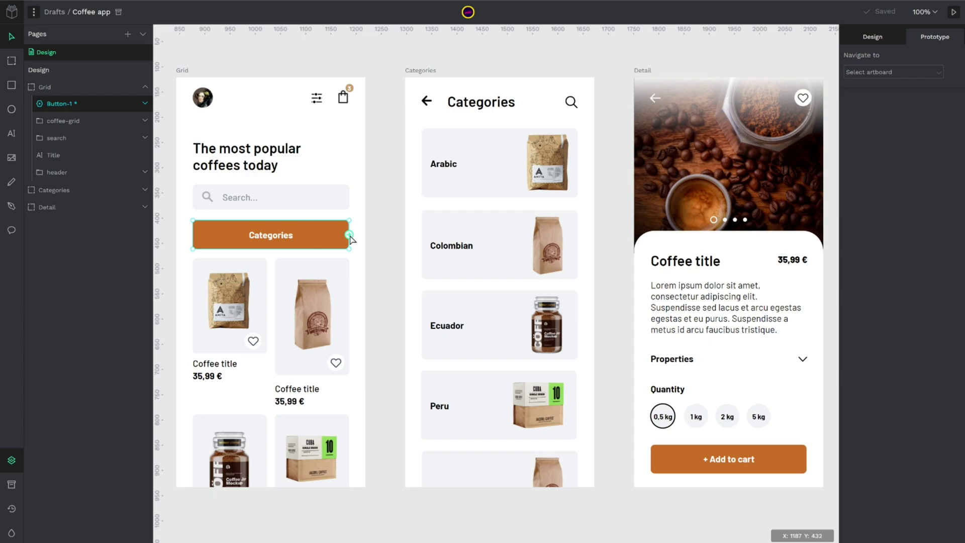
pyautogui.moveTo(350, 235); pyautogui.dragTo(406, 291)
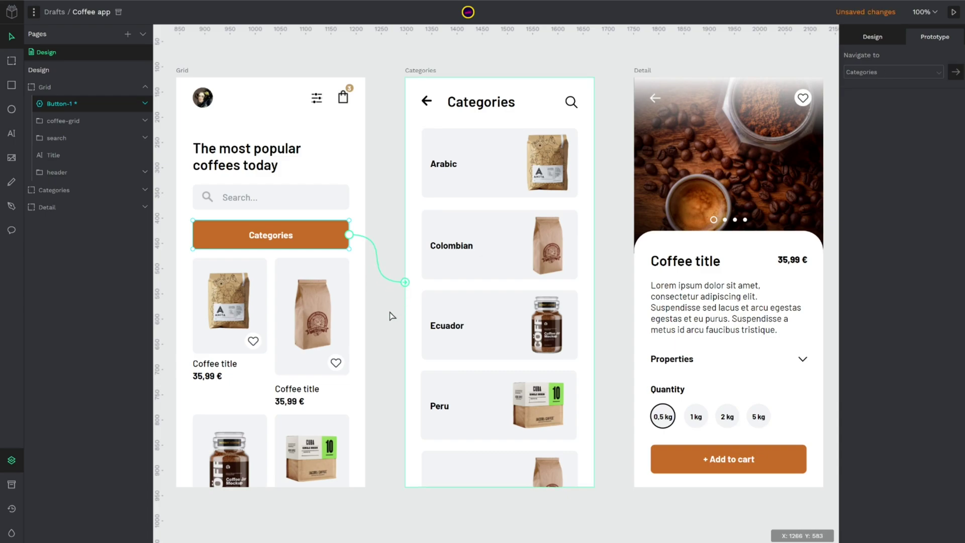
pyautogui.click(392, 316)
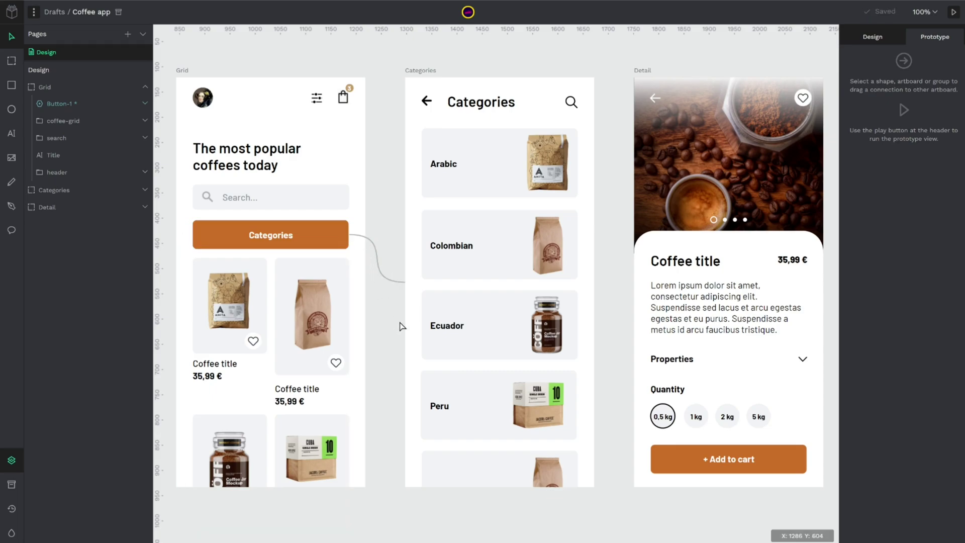
pyautogui.click(402, 282)
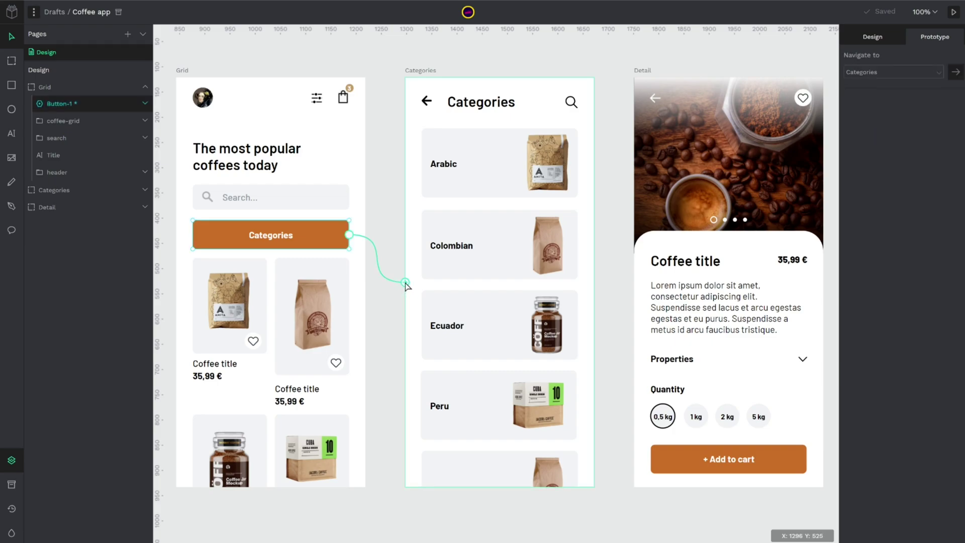
# Detach the Categories button's link, then set its Navigate to destination back to Categories
pyautogui.moveTo(405, 284); pyautogui.dragTo(392, 307)
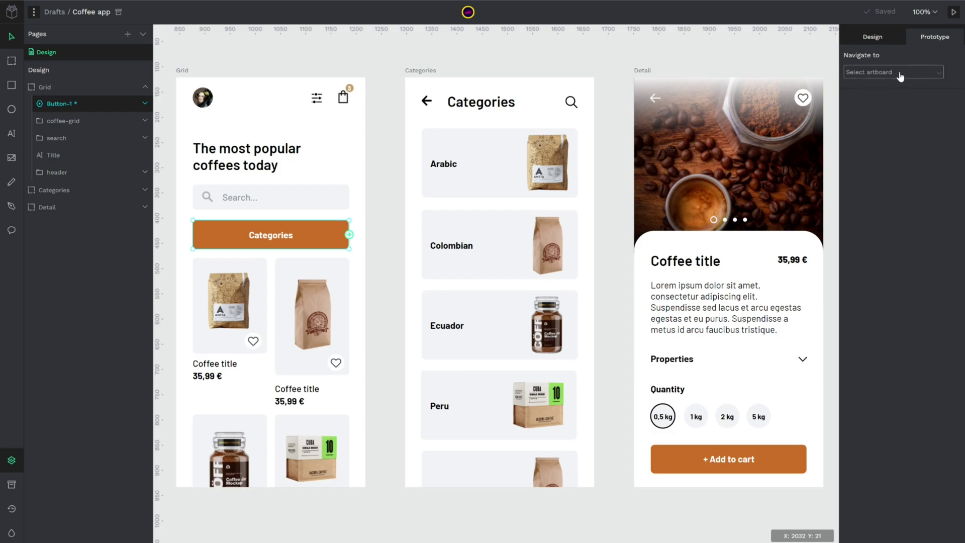
pyautogui.click(914, 78)
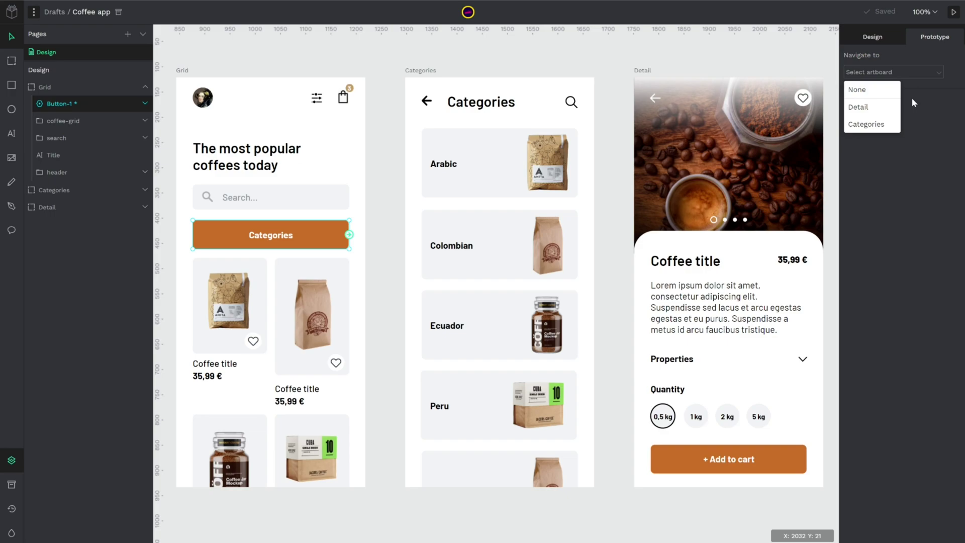
pyautogui.click(883, 125)
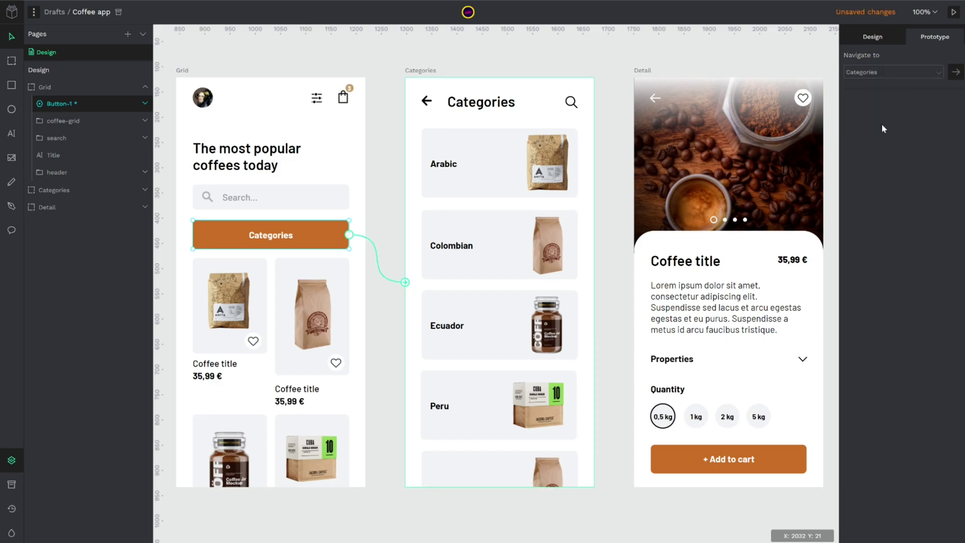
pyautogui.click(397, 315)
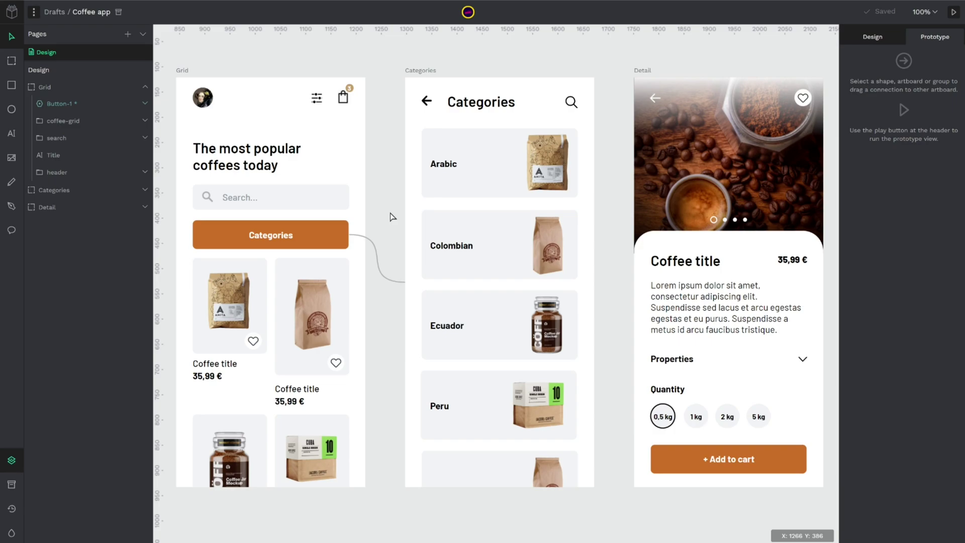
# Link the Colombian card on the Categories screen to the Detail board
pyautogui.click(483, 258)
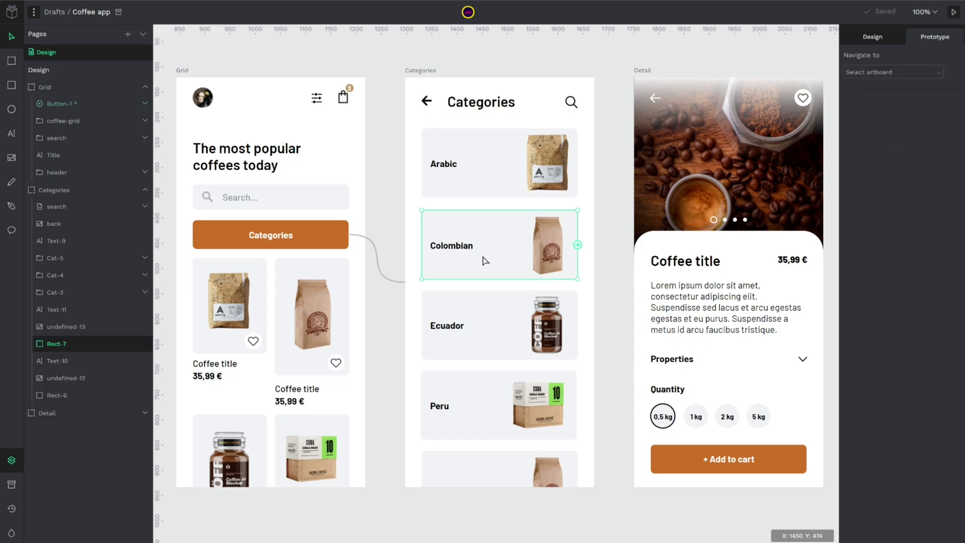
pyautogui.moveTo(577, 244); pyautogui.dragTo(640, 293)
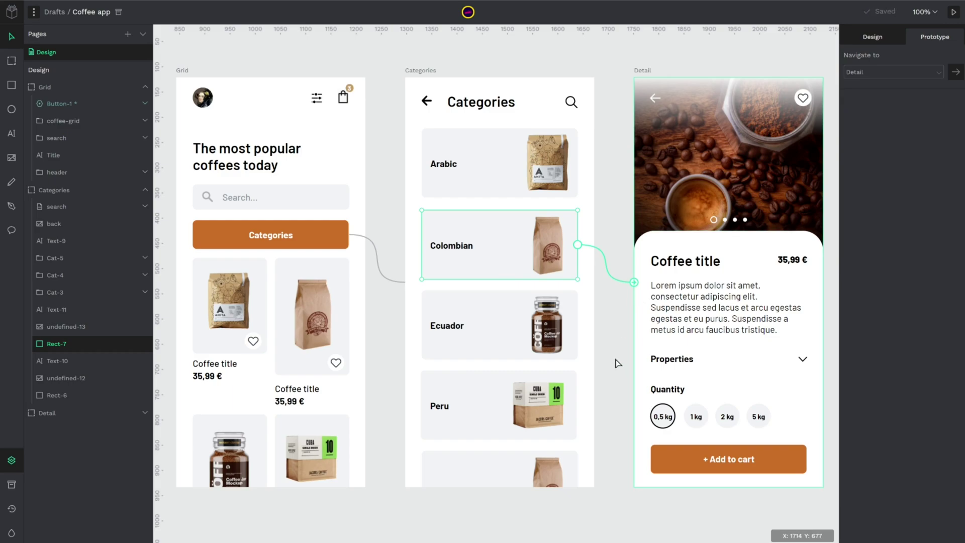
pyautogui.click(609, 231)
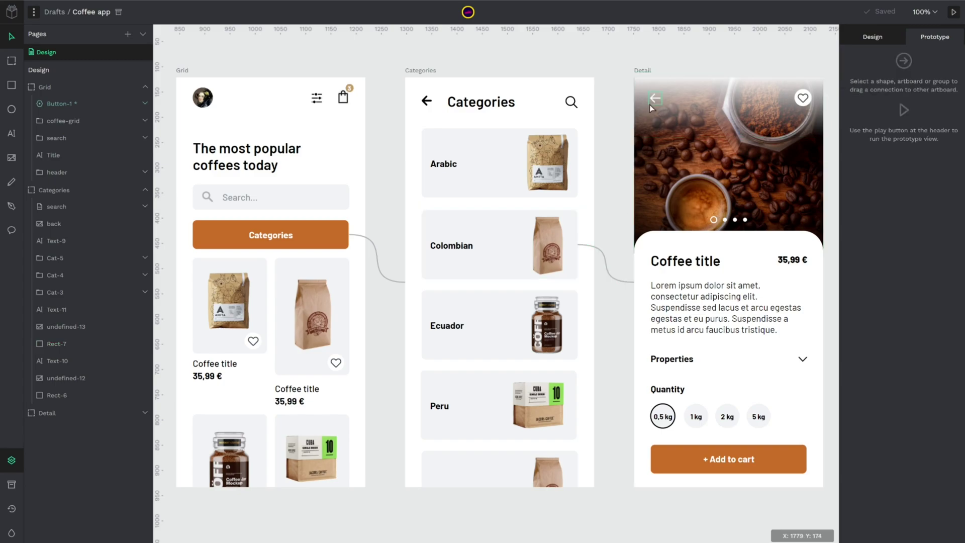
# Link Detail's back arrow to Categories and Categories' back arrow to Grid, then play the prototype
pyautogui.click(654, 101)
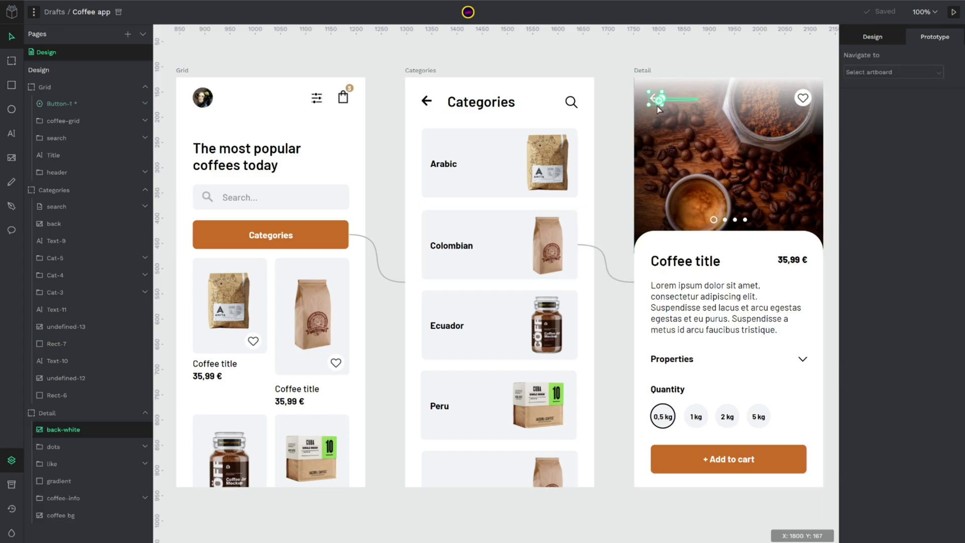
pyautogui.moveTo(661, 99); pyautogui.dragTo(594, 173)
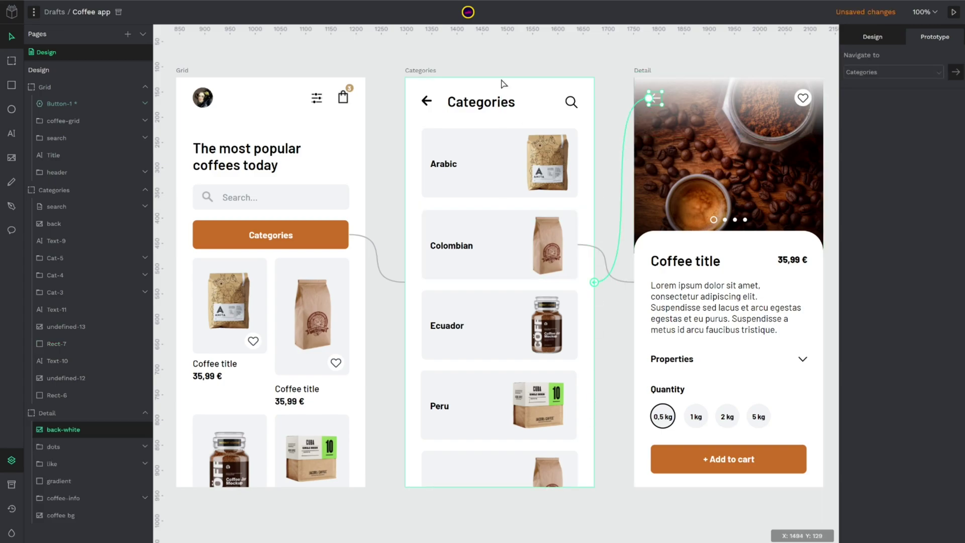
pyautogui.click(427, 103)
pyautogui.moveTo(432, 102); pyautogui.dragTo(365, 200)
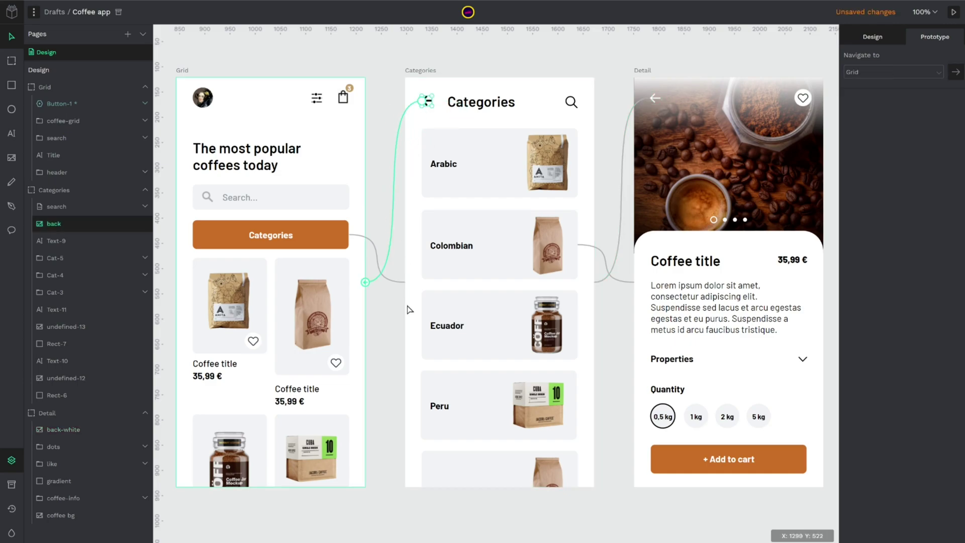
pyautogui.click(388, 369)
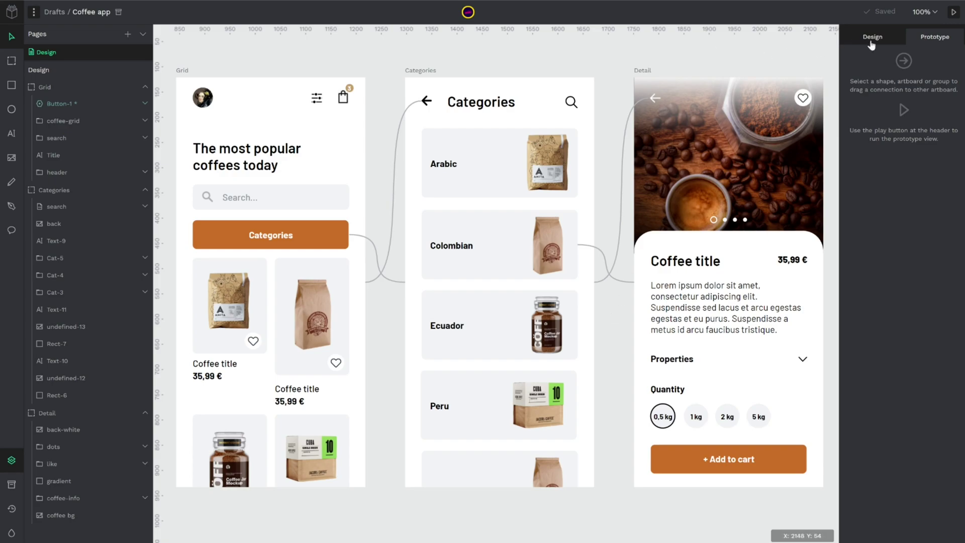
pyautogui.click(953, 12)
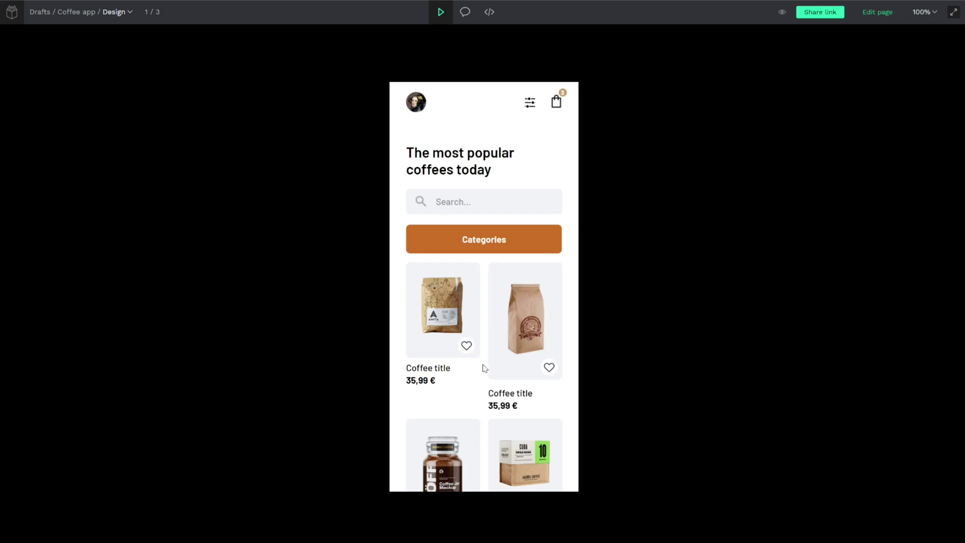
# Check the three-screen overview, then set interactions to always be highlighted
pyautogui.click(130, 14)
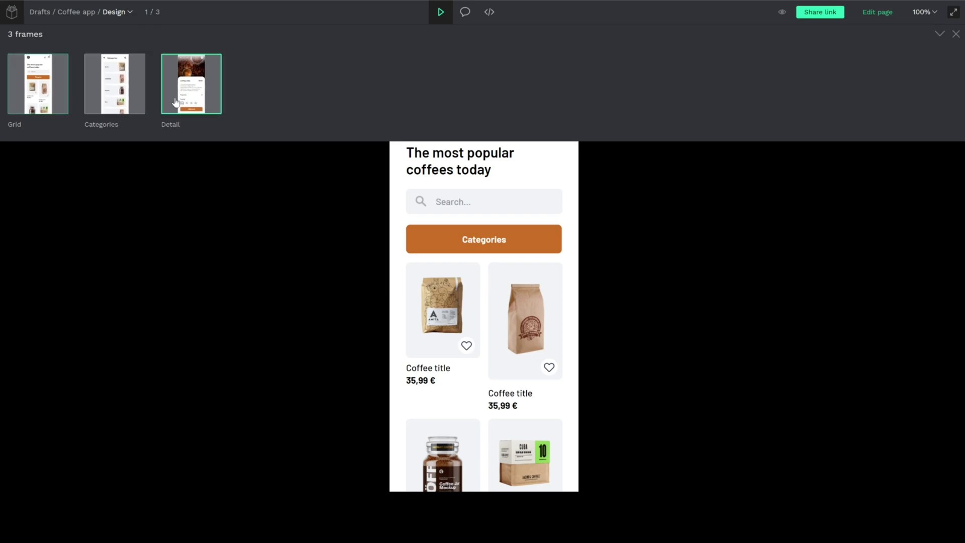
pyautogui.click(956, 33)
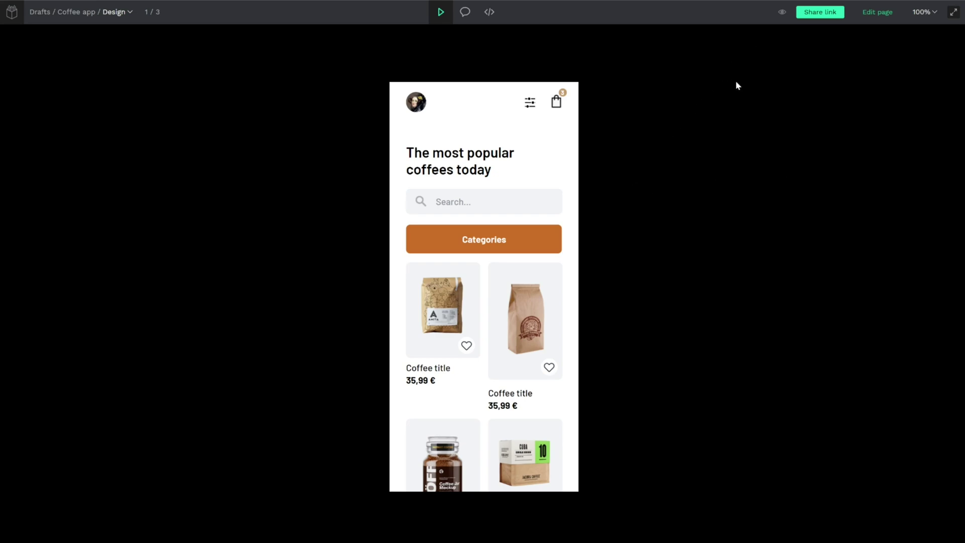
pyautogui.click(781, 13)
pyautogui.click(813, 60)
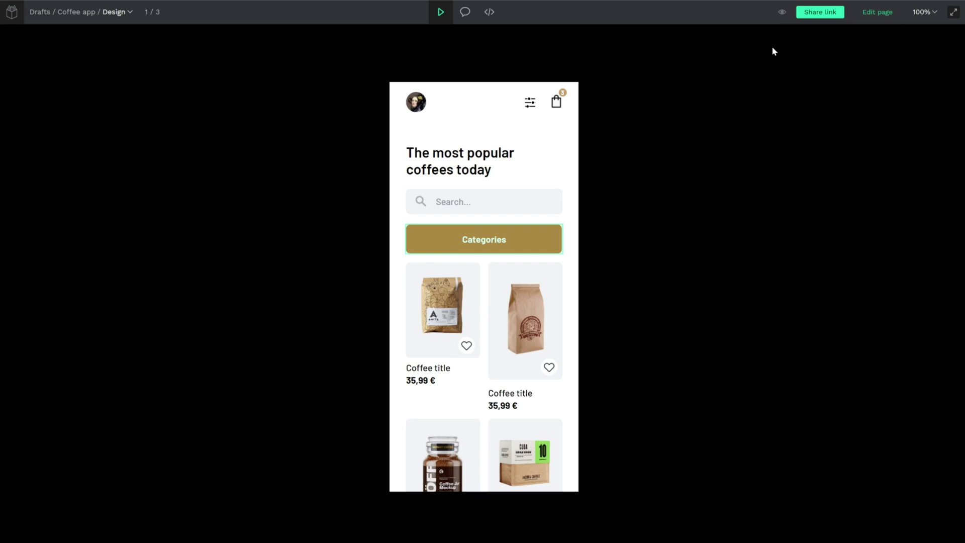
# Switch to highlighting interactions only on click and test it on the Grid screen
pyautogui.click(781, 13)
pyautogui.click(809, 80)
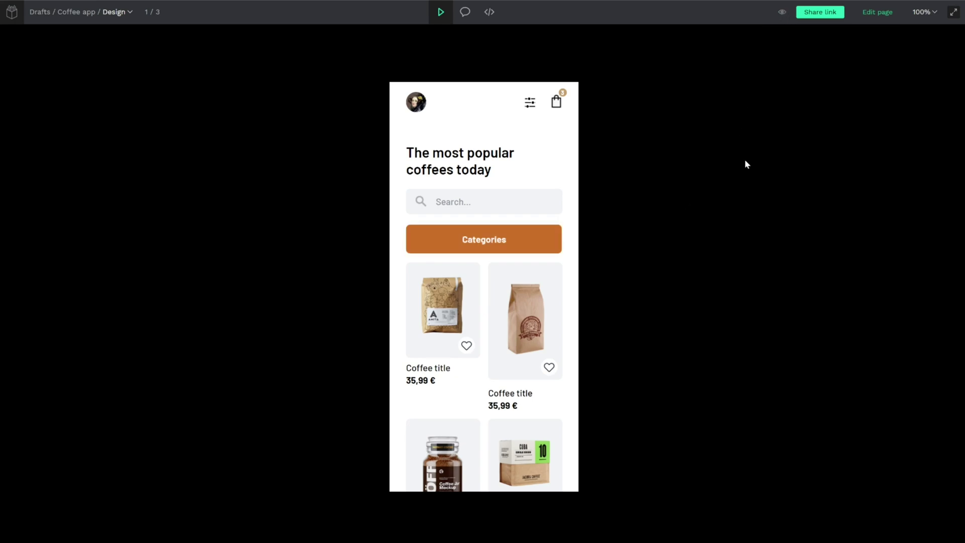
pyautogui.click(524, 291)
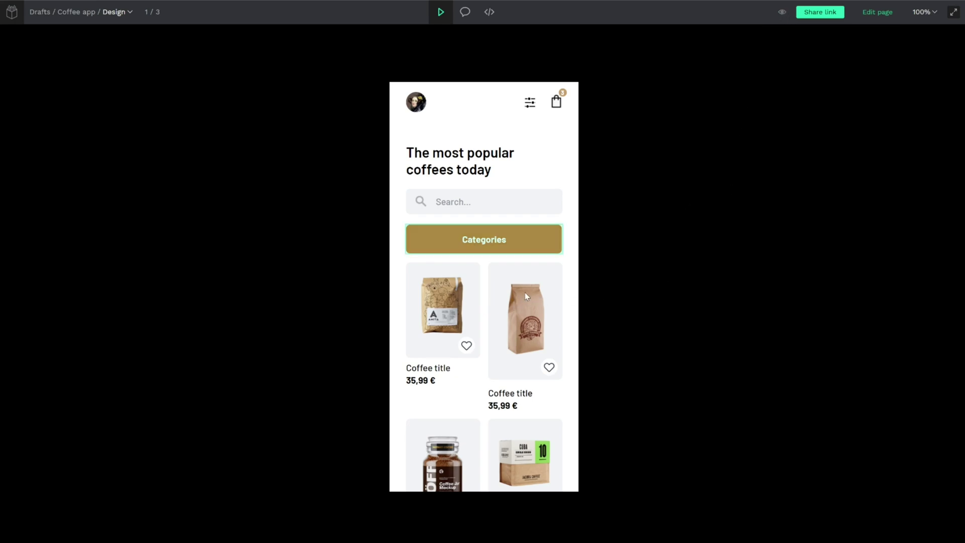
pyautogui.click(509, 295)
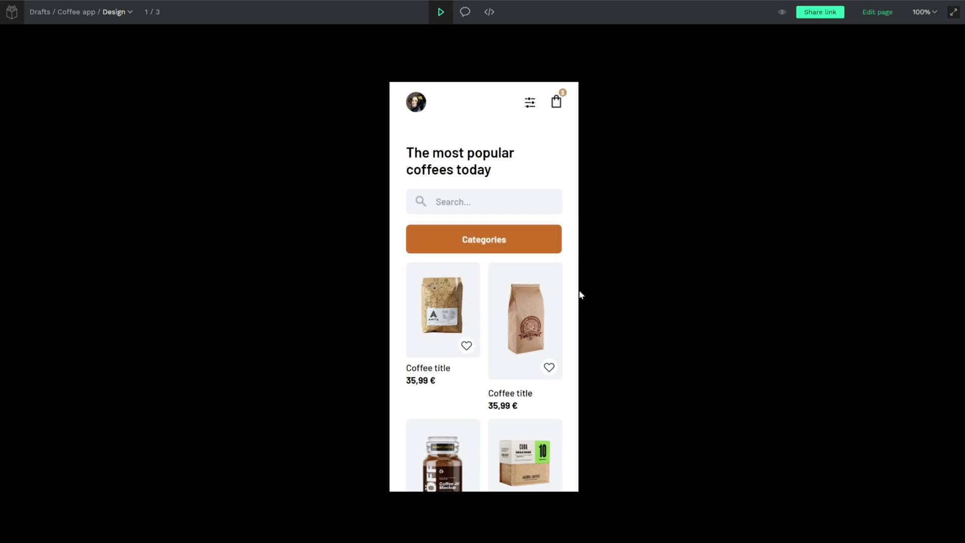
# Hide interaction highlights and click through from Grid to Categories to the Colombian Detail screen
pyautogui.click(782, 12)
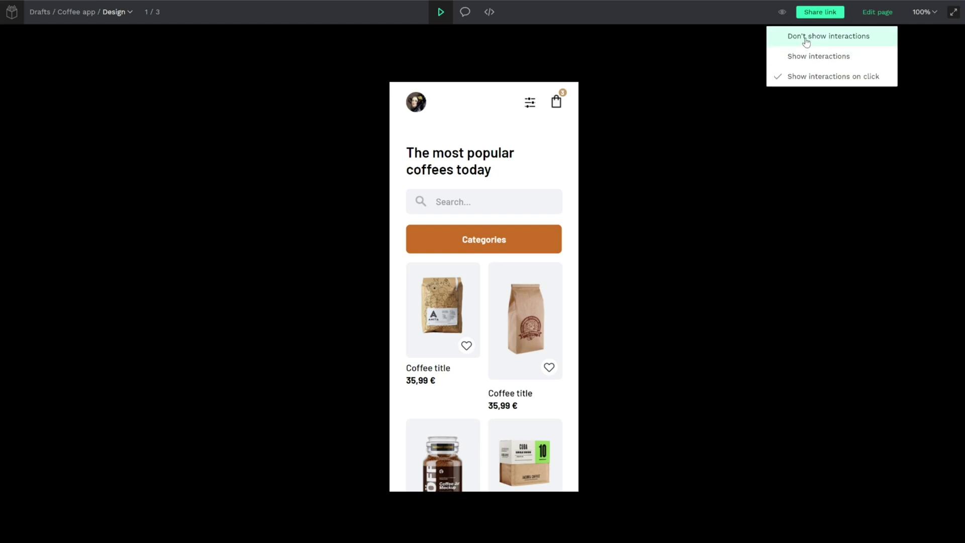
pyautogui.click(806, 37)
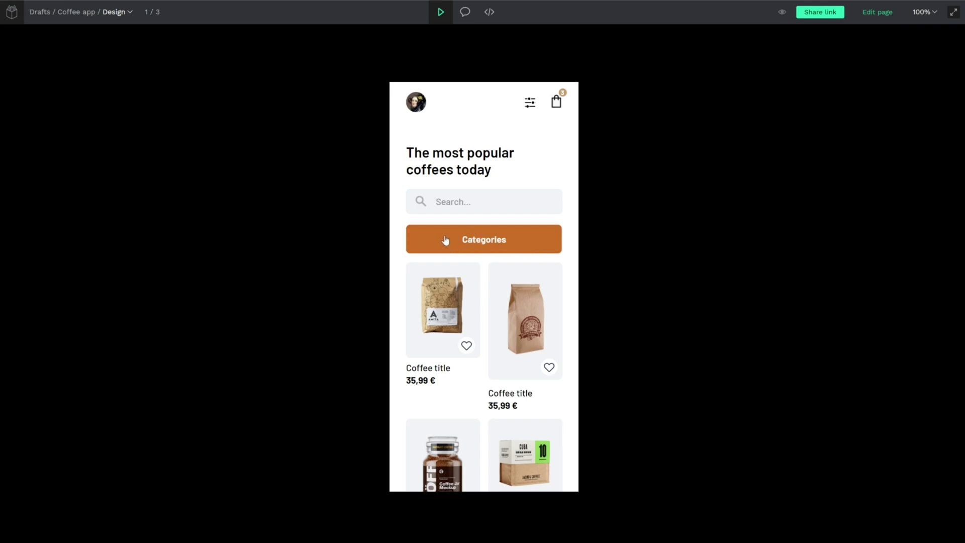
pyautogui.click(514, 242)
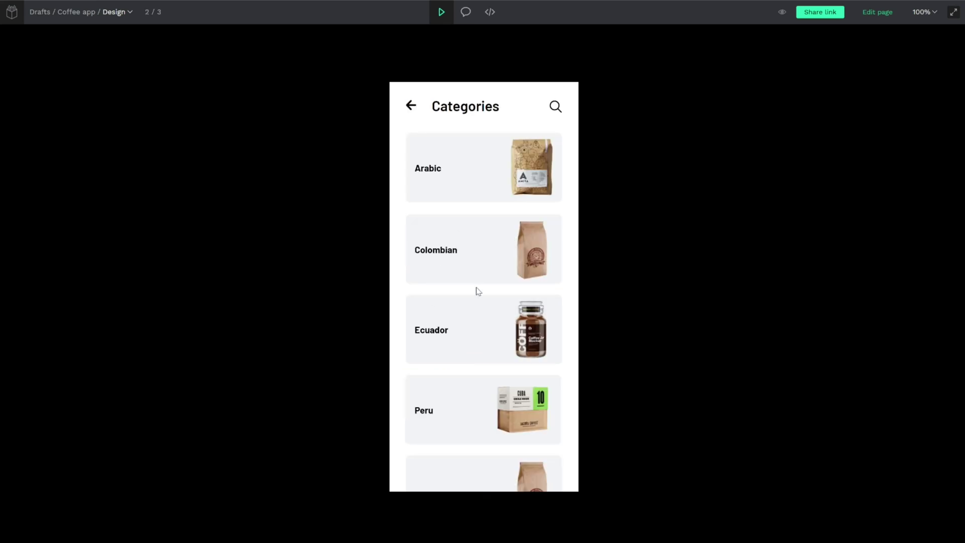
pyautogui.click(494, 267)
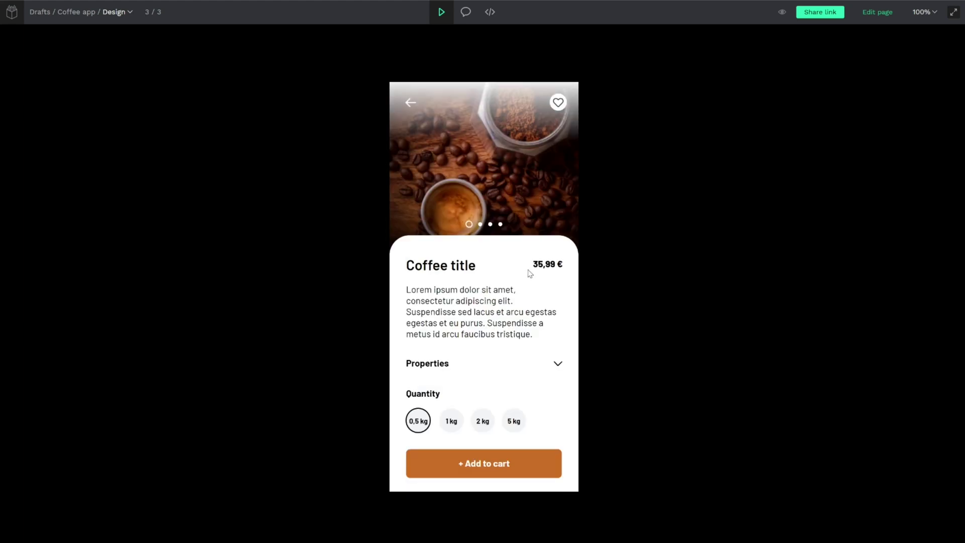
# Go back to Categories, reopen the Colombian detail, then return through Categories to Grid
pyautogui.click(410, 104)
pyautogui.click(447, 264)
pyautogui.click(410, 103)
pyautogui.click(412, 104)
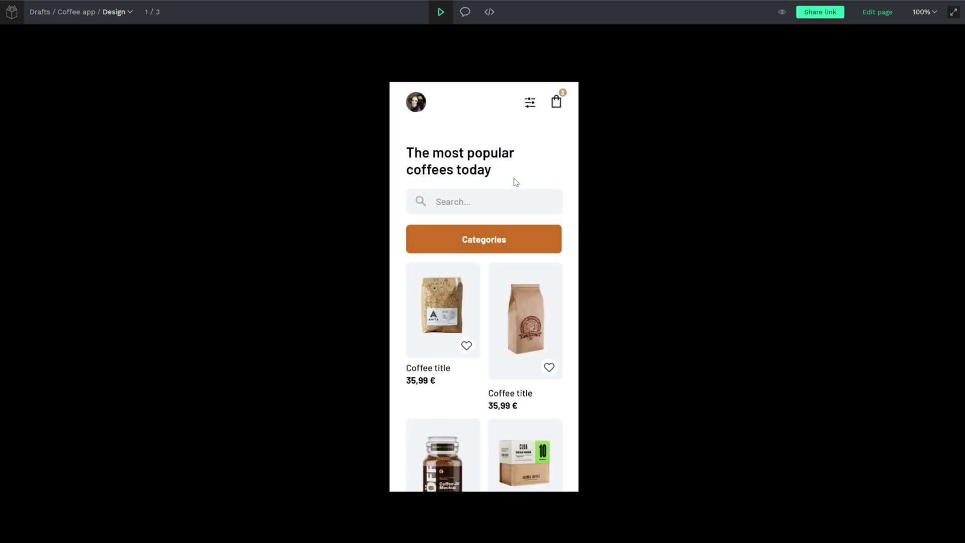